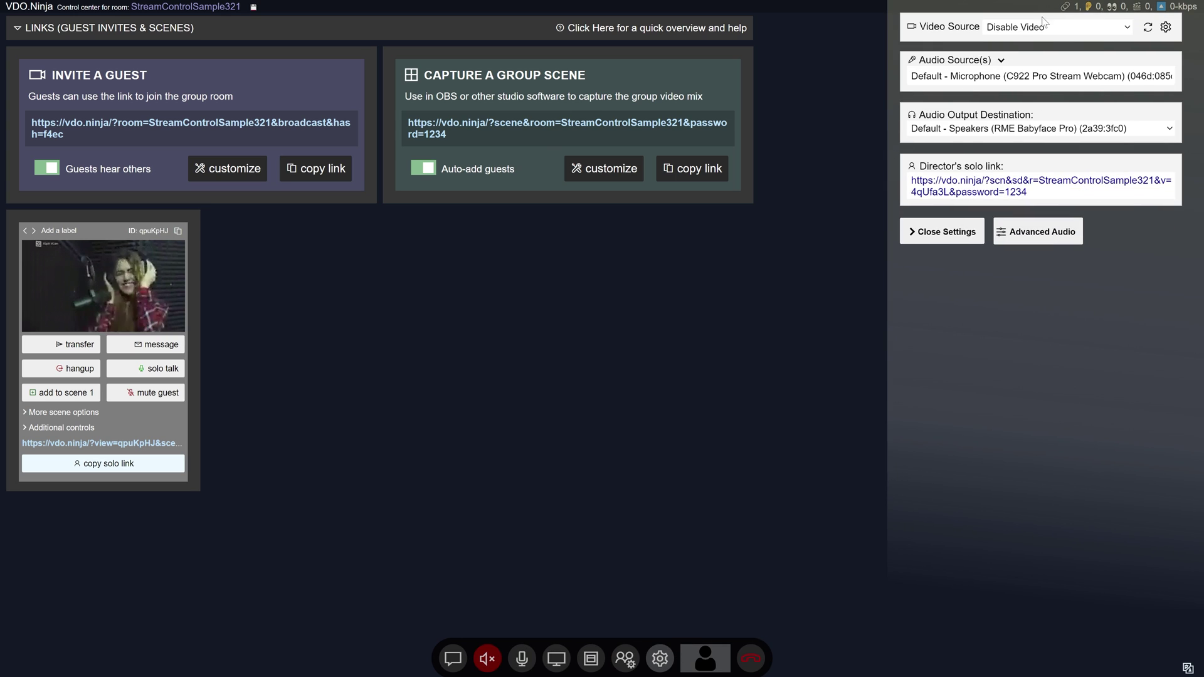
Set XSplitBroadcaster as the director's video source and expand the Audio Source(s) list
{"action": "left_click", "coordinate": [1041, 27]}
{"action": "left_click", "coordinate": [1058, 110]}
{"action": "left_click", "coordinate": [988, 85]}
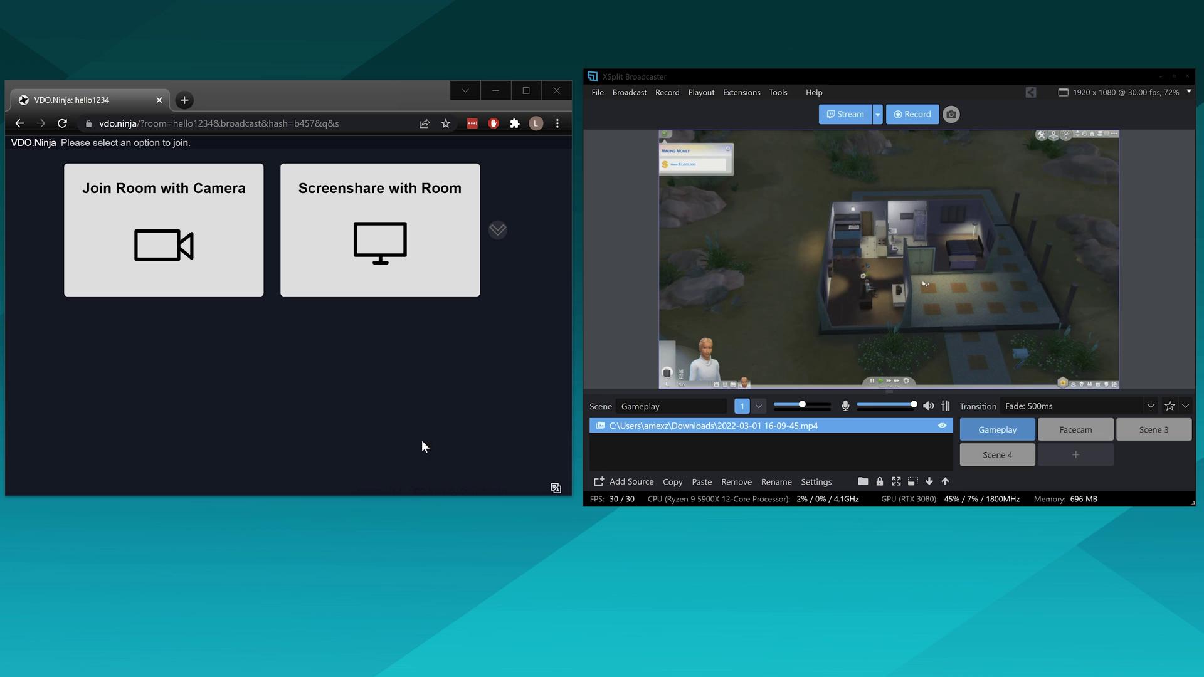
{"action": "left_click", "coordinate": [1053, 432]}
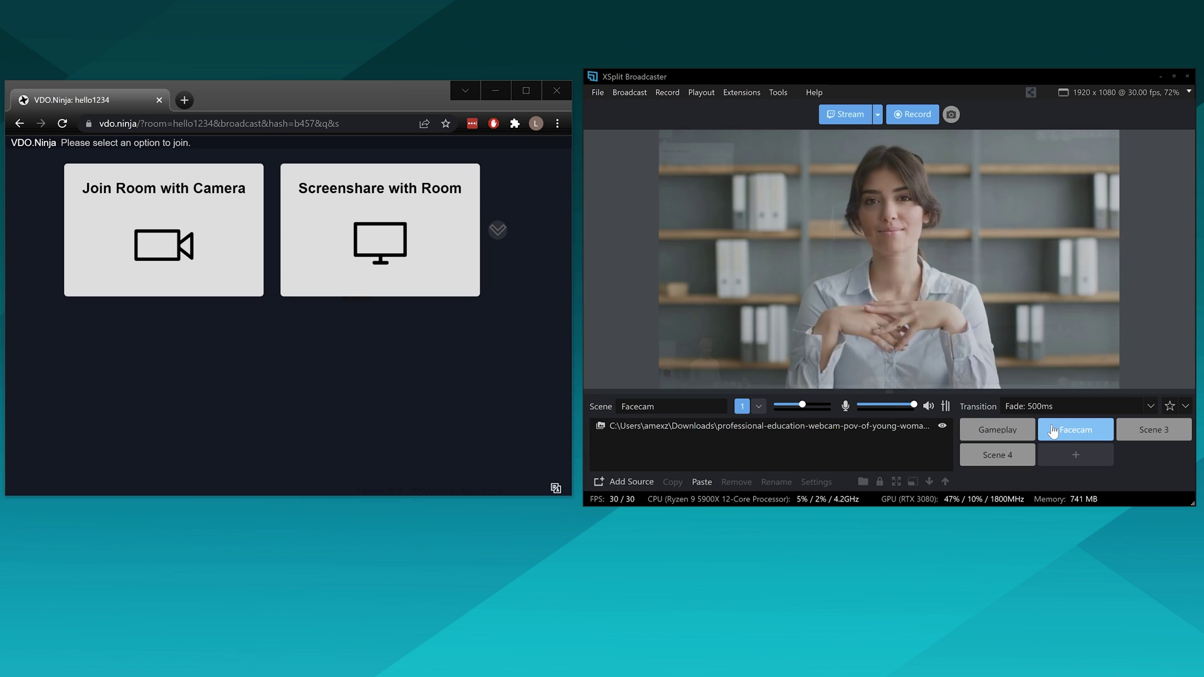
{"action": "left_click", "coordinate": [999, 432]}
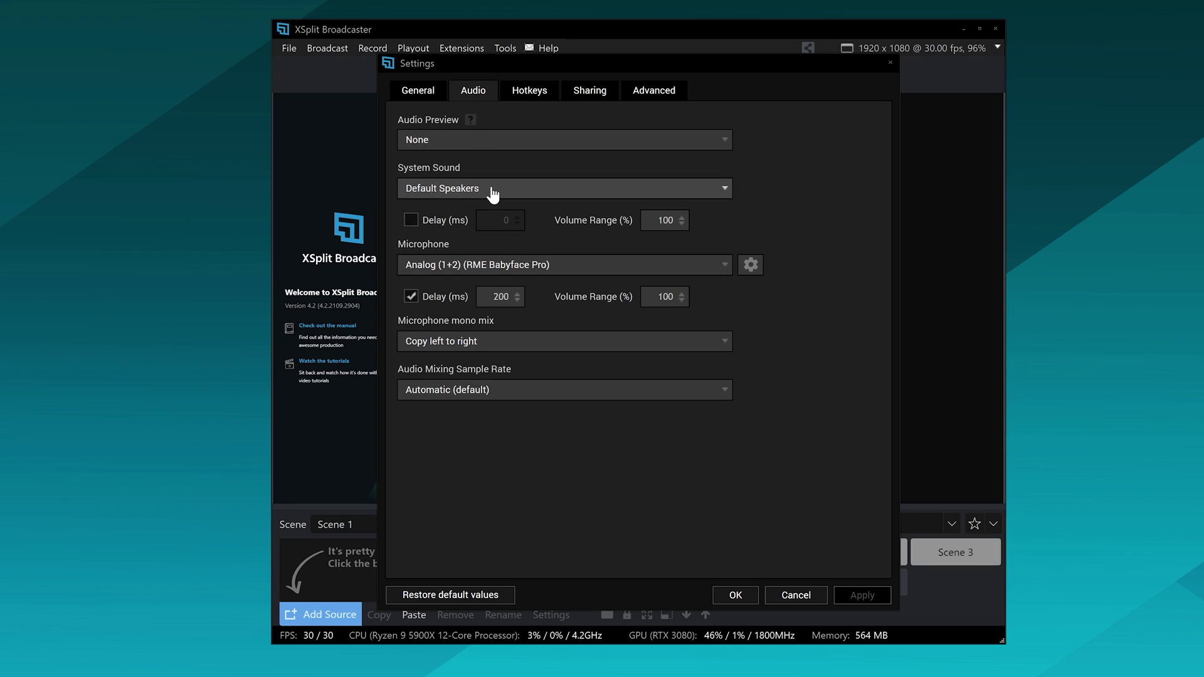
{"action": "left_click", "coordinate": [493, 191]}
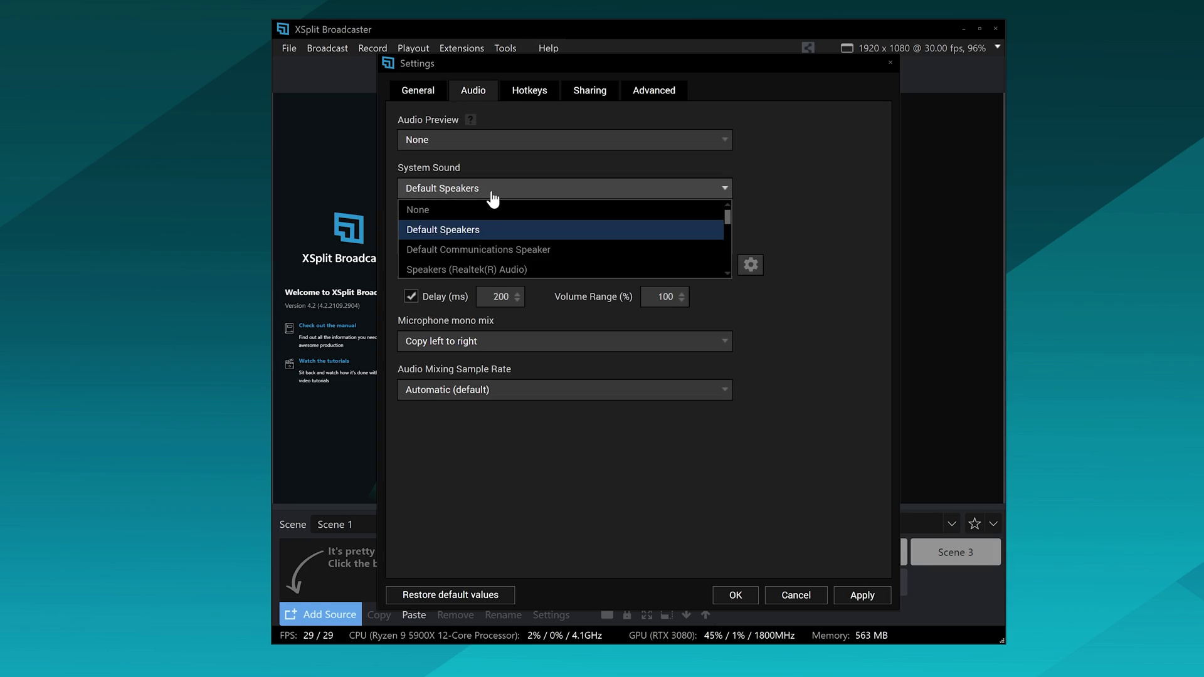
{"action": "left_click", "coordinate": [479, 231]}
{"action": "left_click", "coordinate": [481, 188]}
{"action": "left_click", "coordinate": [479, 232]}
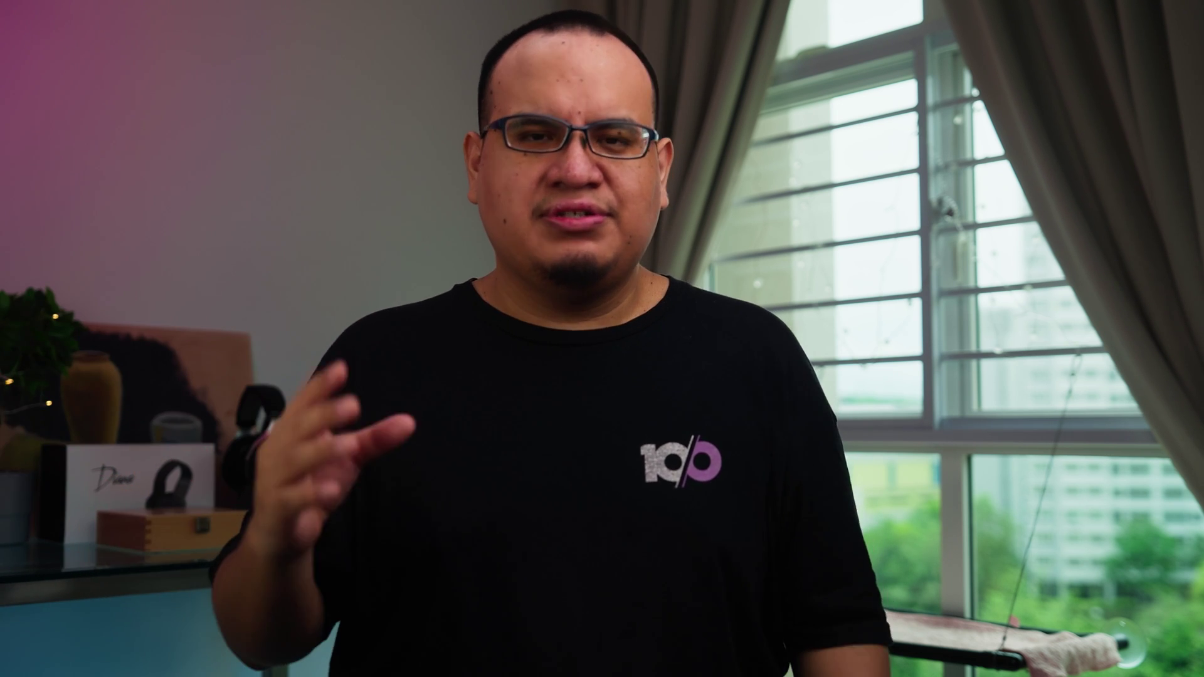
{"action": "left_click", "coordinate": [701, 93]}
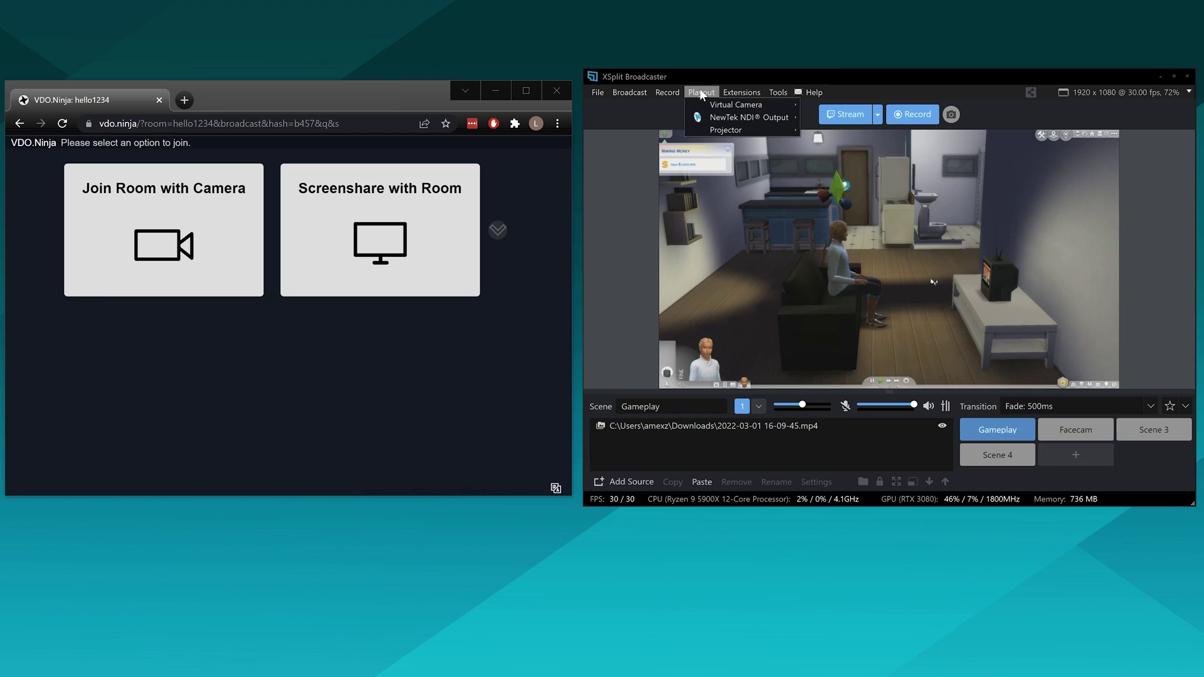
Join room hello1234 with camera, choosing XSplitBroadcaster as the video source
{"action": "mouse_move", "coordinate": [707, 99]}
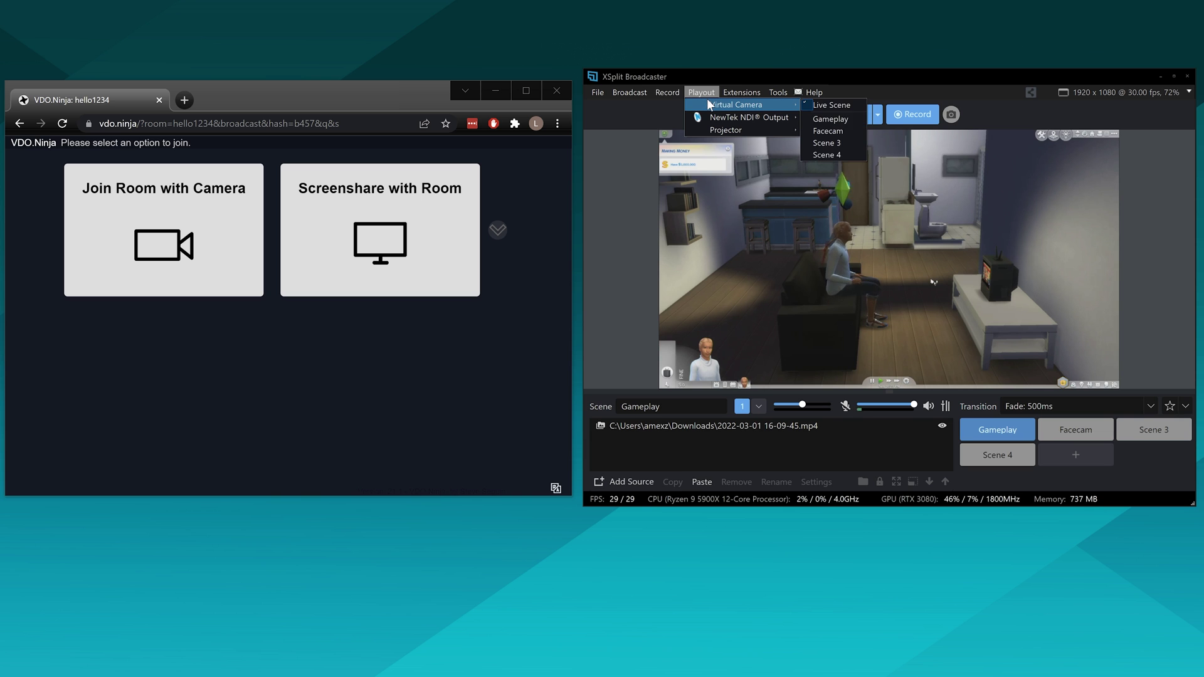
{"action": "left_click", "coordinate": [835, 122]}
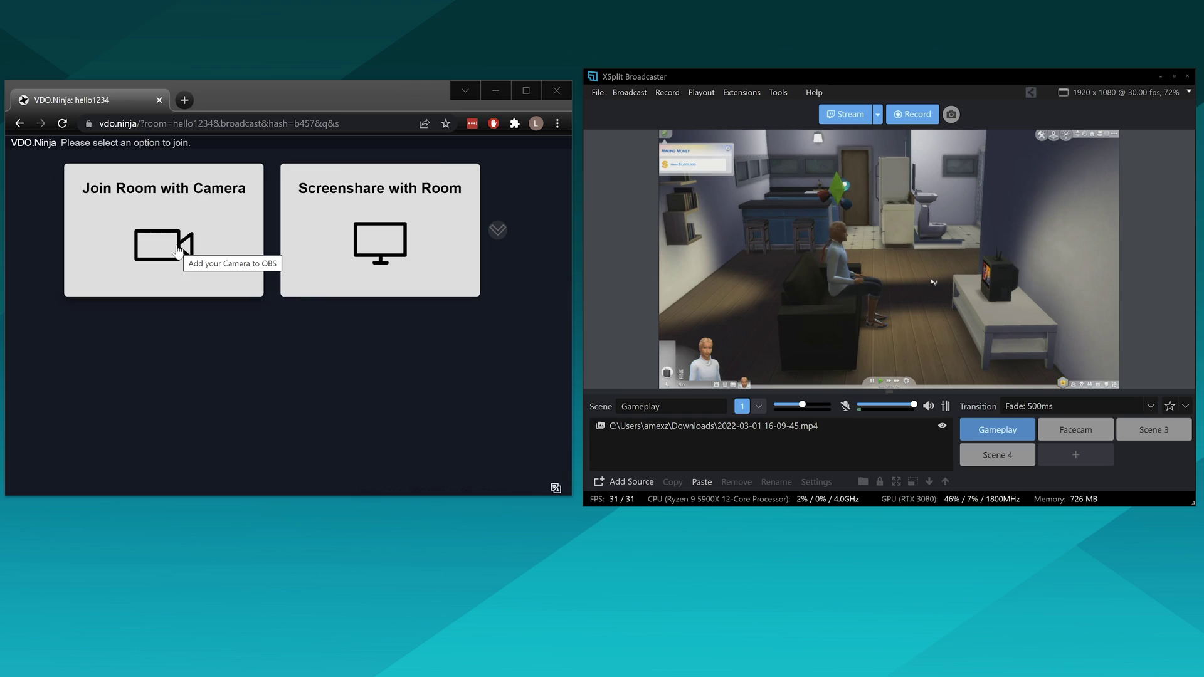
{"action": "left_click", "coordinate": [178, 251]}
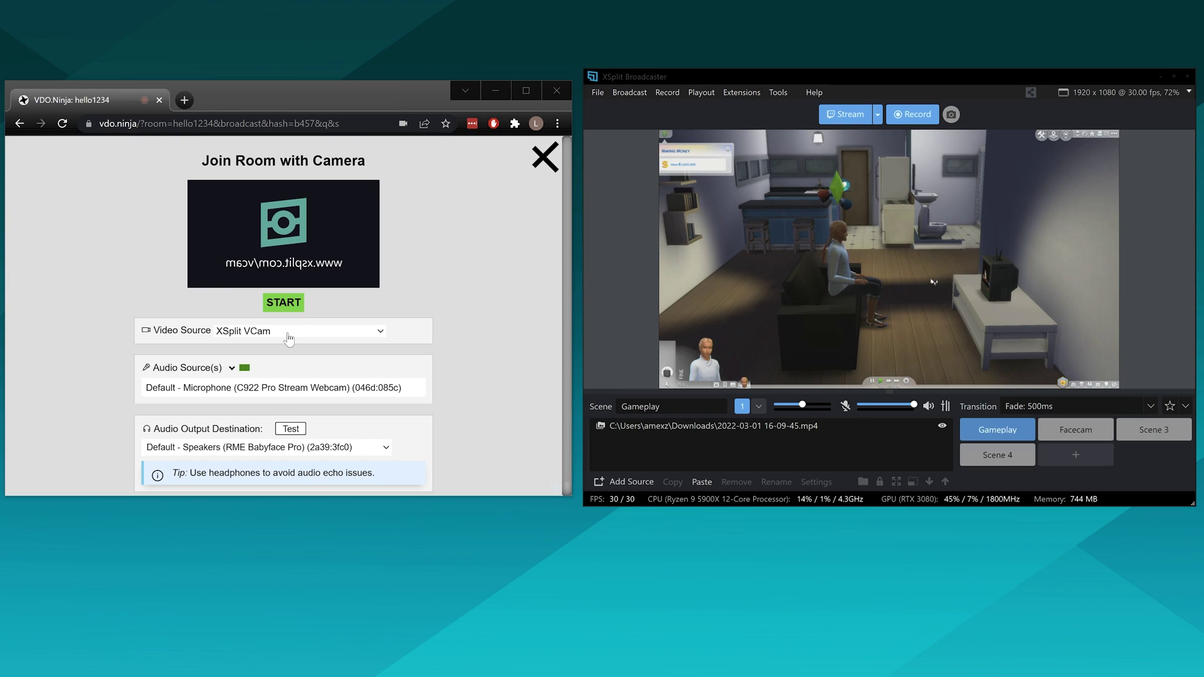
{"action": "left_click", "coordinate": [288, 333]}
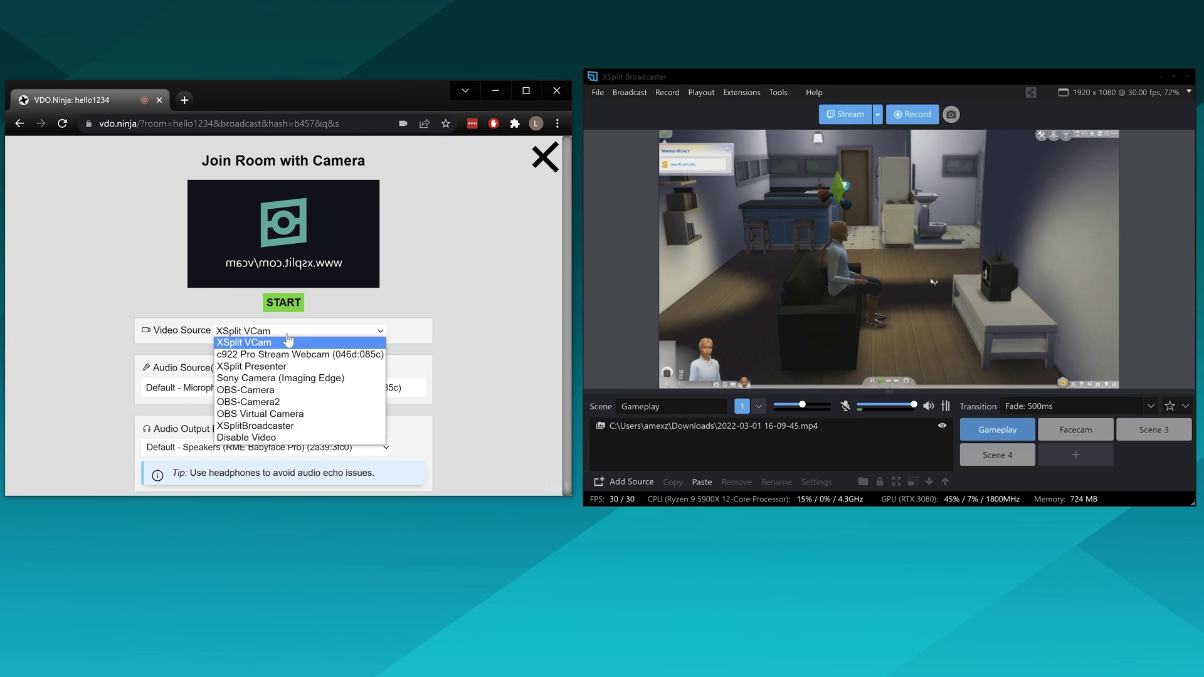
{"action": "left_click", "coordinate": [288, 427]}
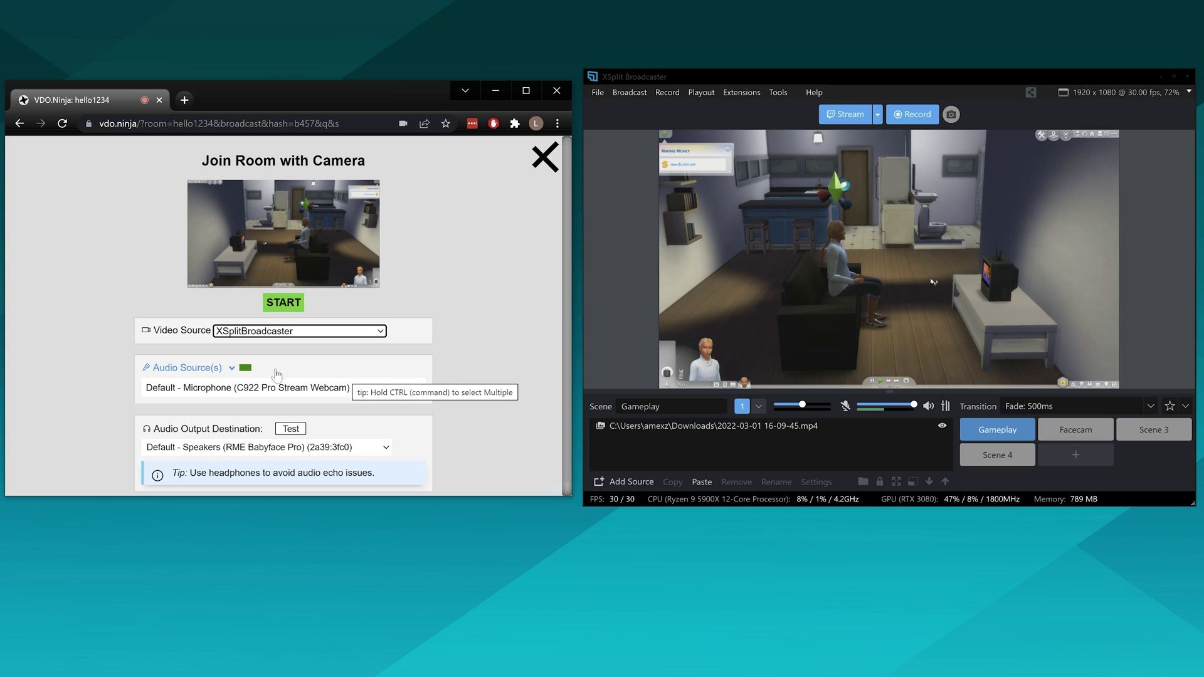
Keep only XSplit Audio (Broadcaster) as the audio source, dropping the microphone, and start sending
{"action": "left_click", "coordinate": [256, 395]}
{"action": "scroll", "coordinate": [257, 398], "scroll_direction": "down", "scroll_amount": 1}
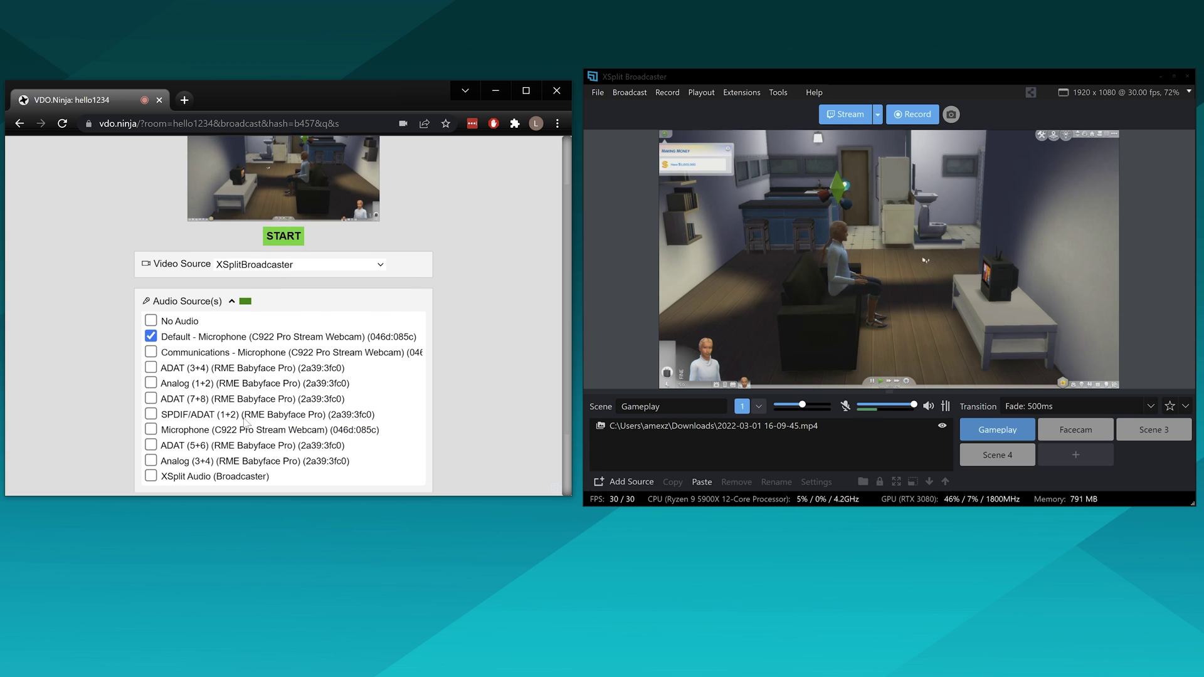
{"action": "left_click", "coordinate": [150, 476]}
{"action": "left_click", "coordinate": [151, 336]}
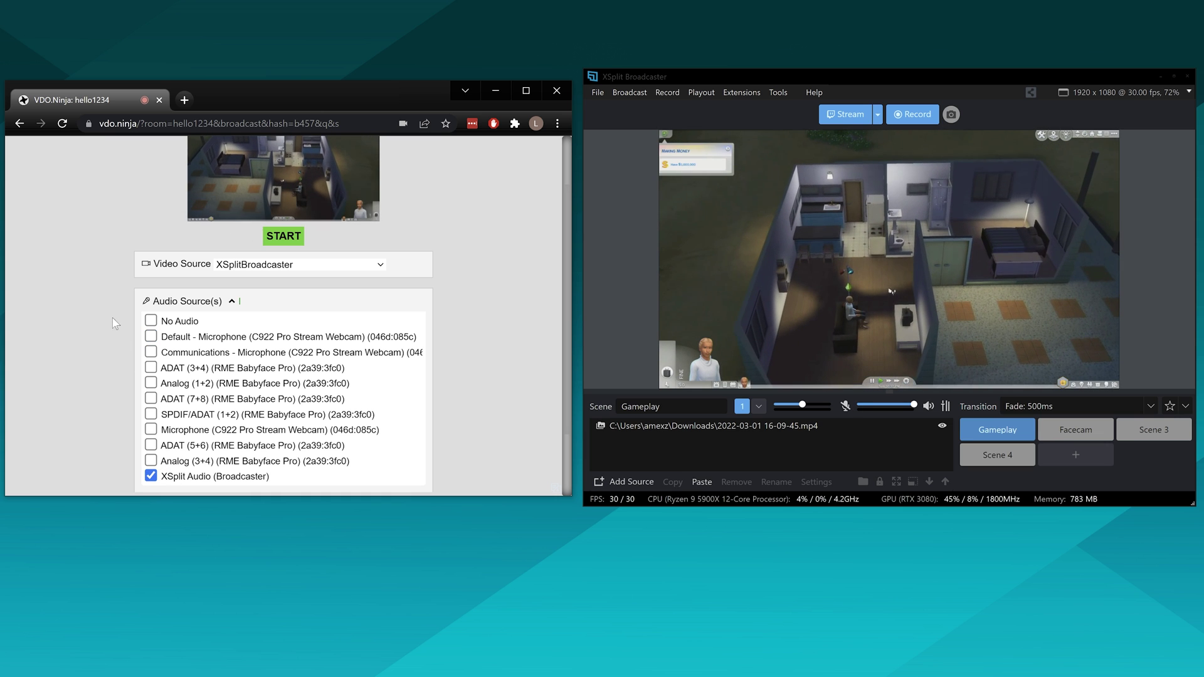
{"action": "left_click", "coordinate": [213, 300]}
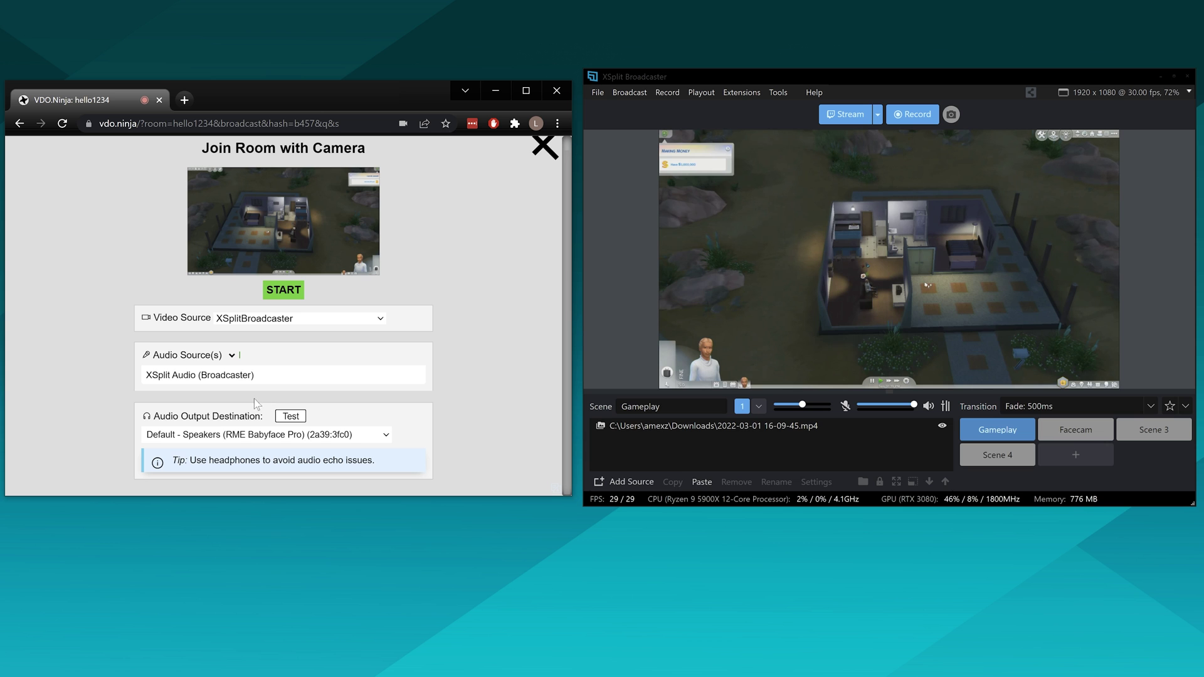
{"action": "left_click", "coordinate": [282, 290]}
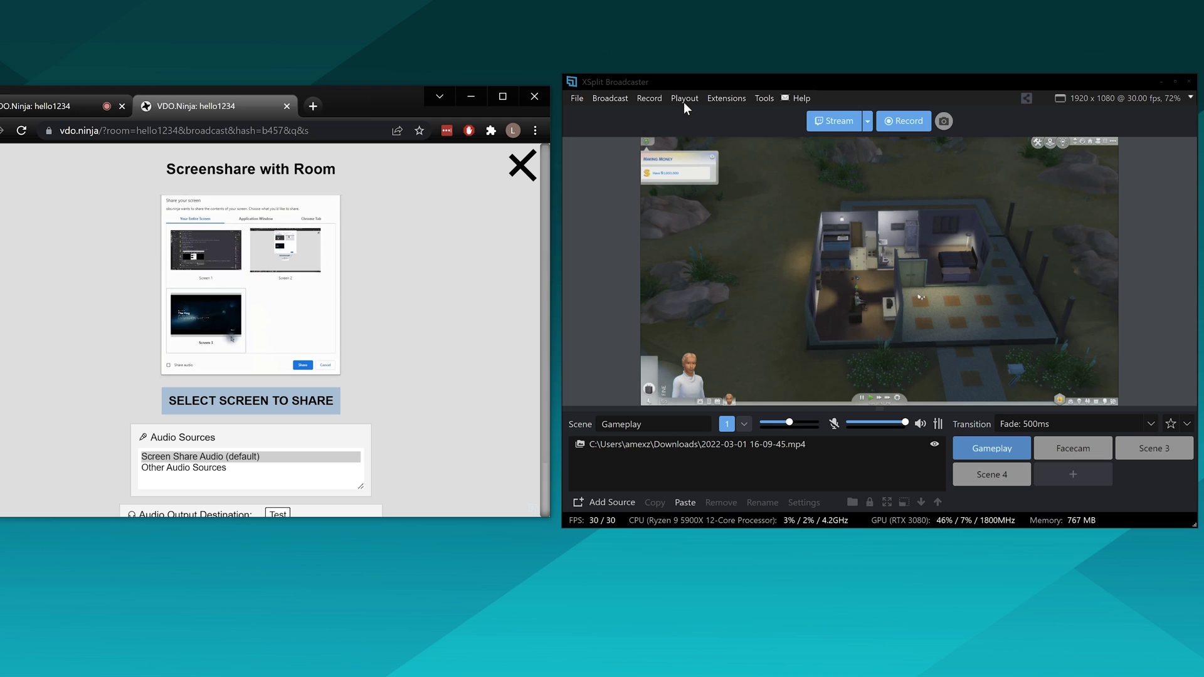
Open the Facecam scene in a new Projector window from Playout
{"action": "left_click", "coordinate": [685, 99]}
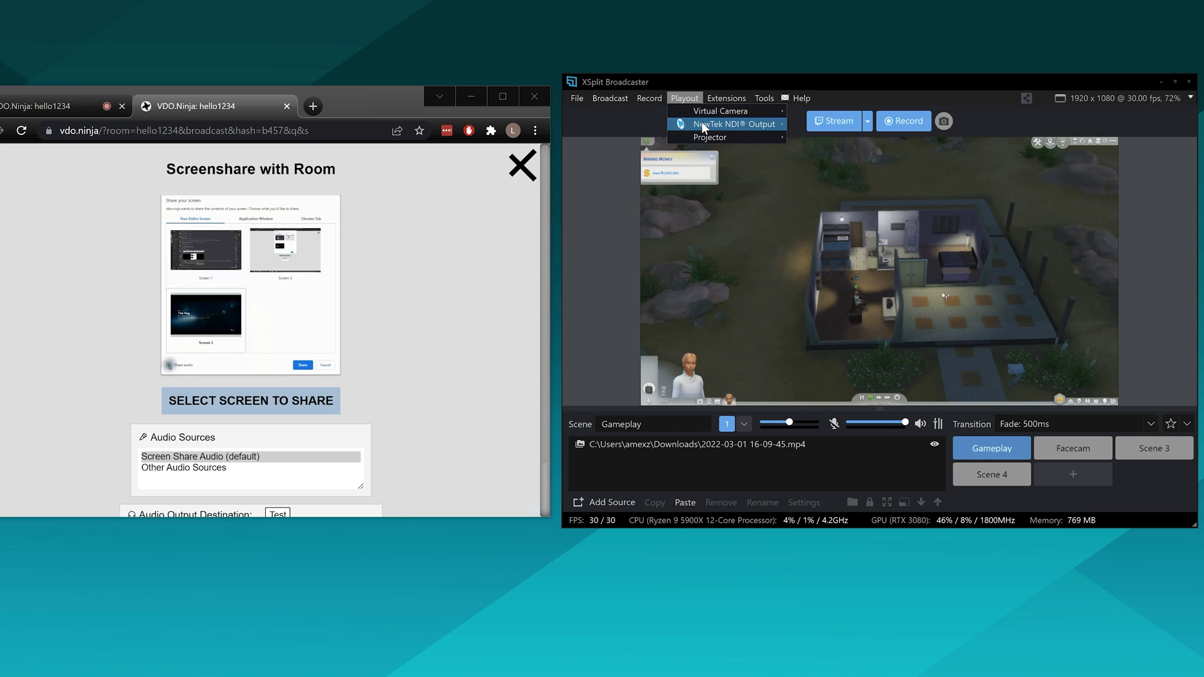
{"action": "mouse_move", "coordinate": [740, 138]}
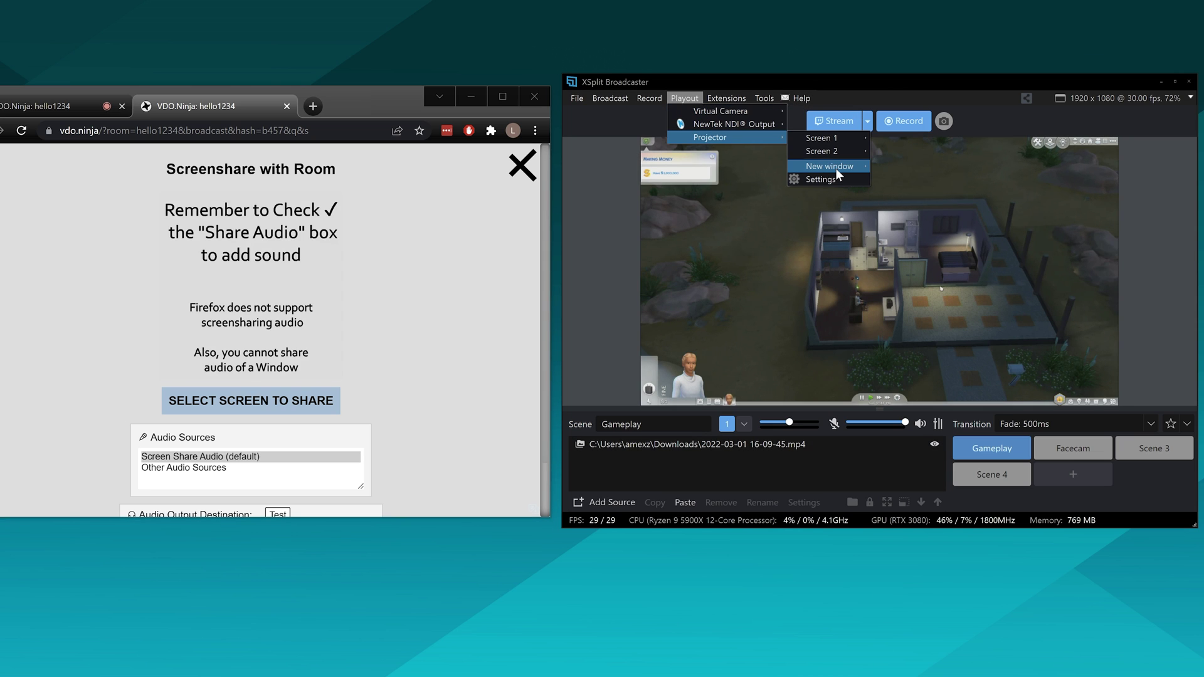
{"action": "mouse_move", "coordinate": [836, 168]}
{"action": "left_click", "coordinate": [898, 193]}
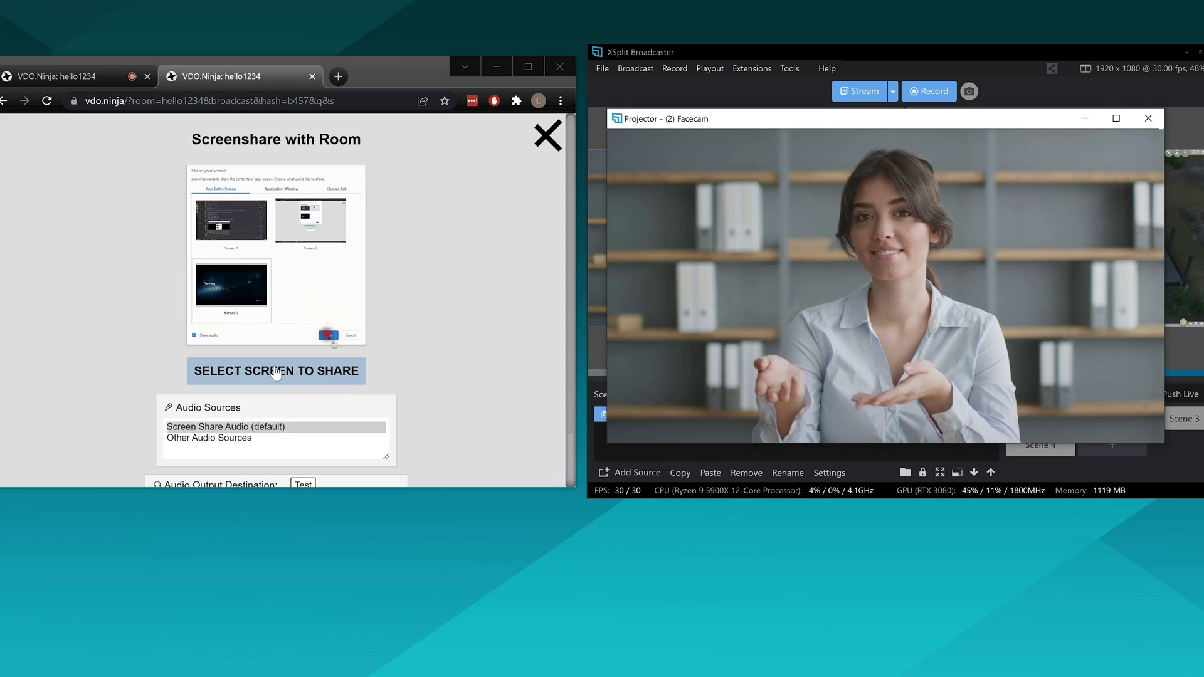
Screen-share the Projector - (2) Facecam window into the room and dismiss the no-audio notice
{"action": "left_click", "coordinate": [270, 369]}
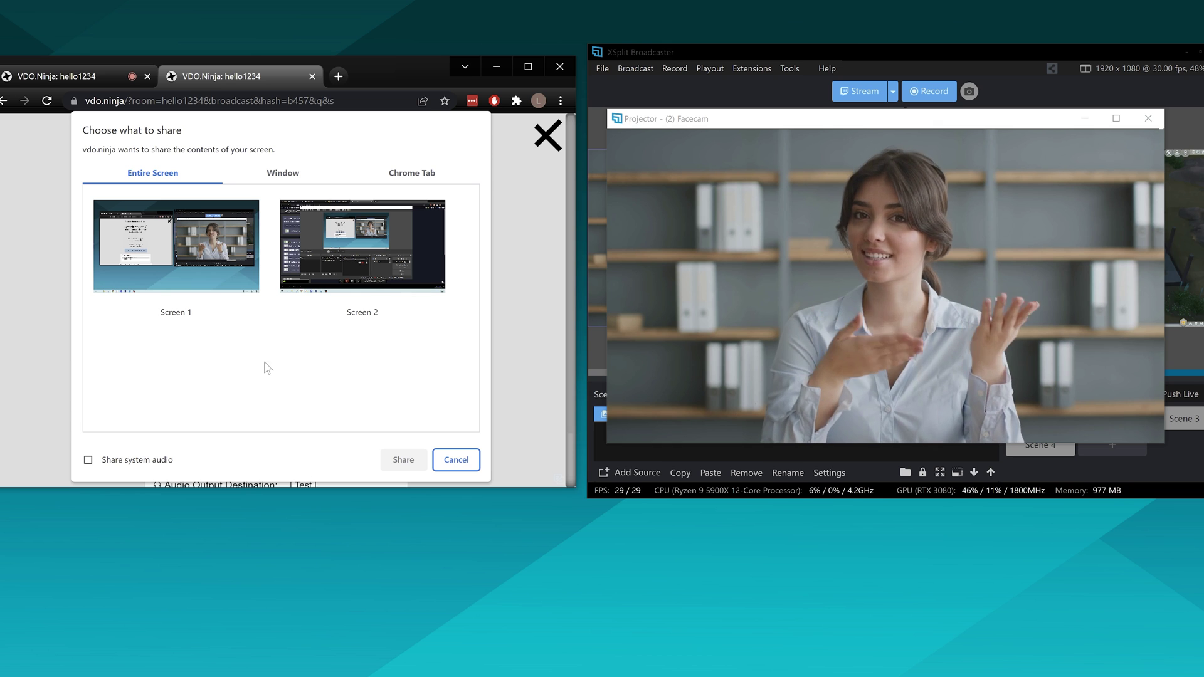
{"action": "left_click", "coordinate": [276, 177]}
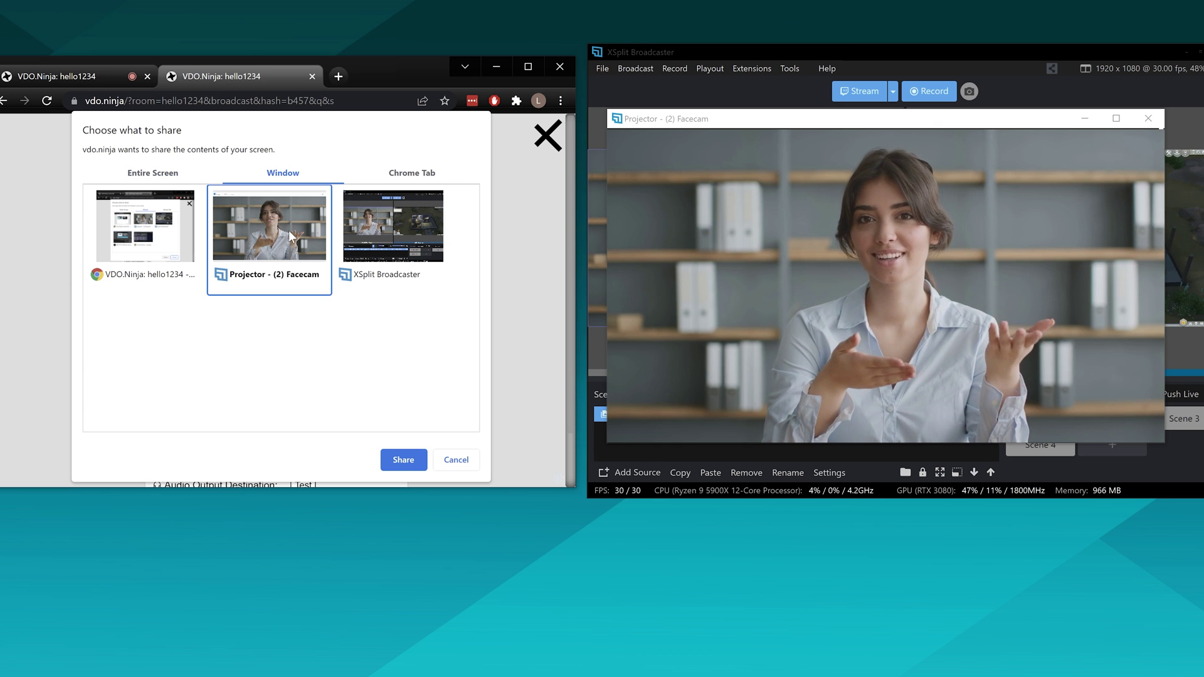
{"action": "left_click", "coordinate": [405, 464]}
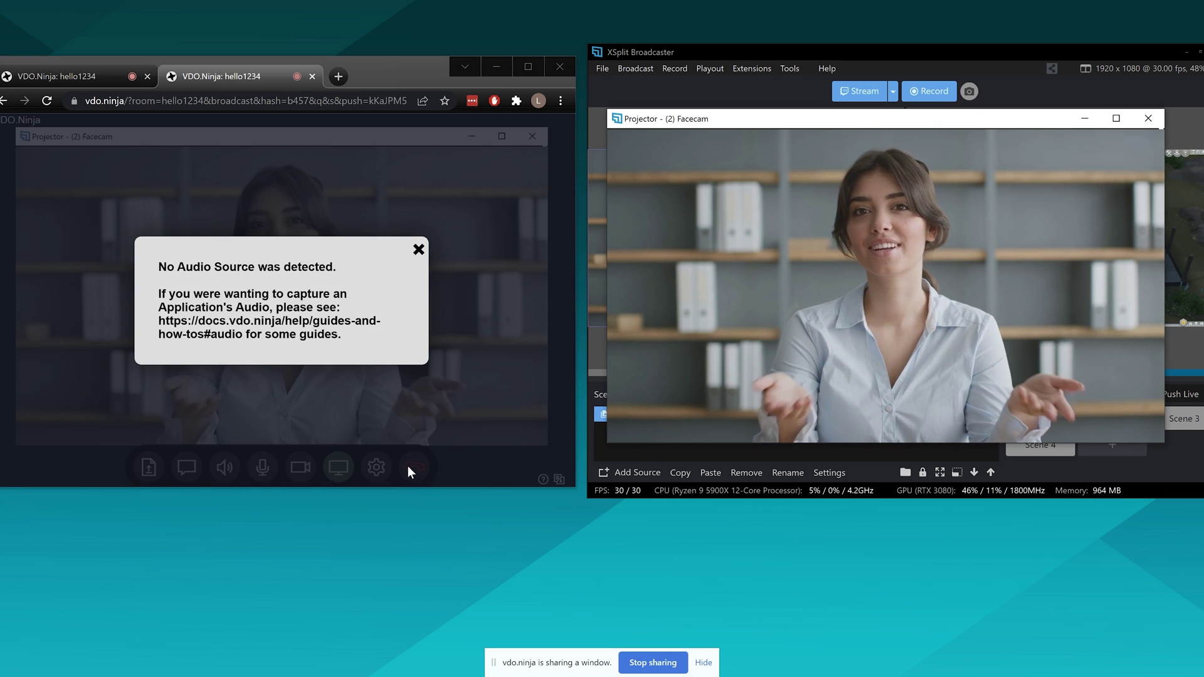
{"action": "left_click", "coordinate": [418, 250]}
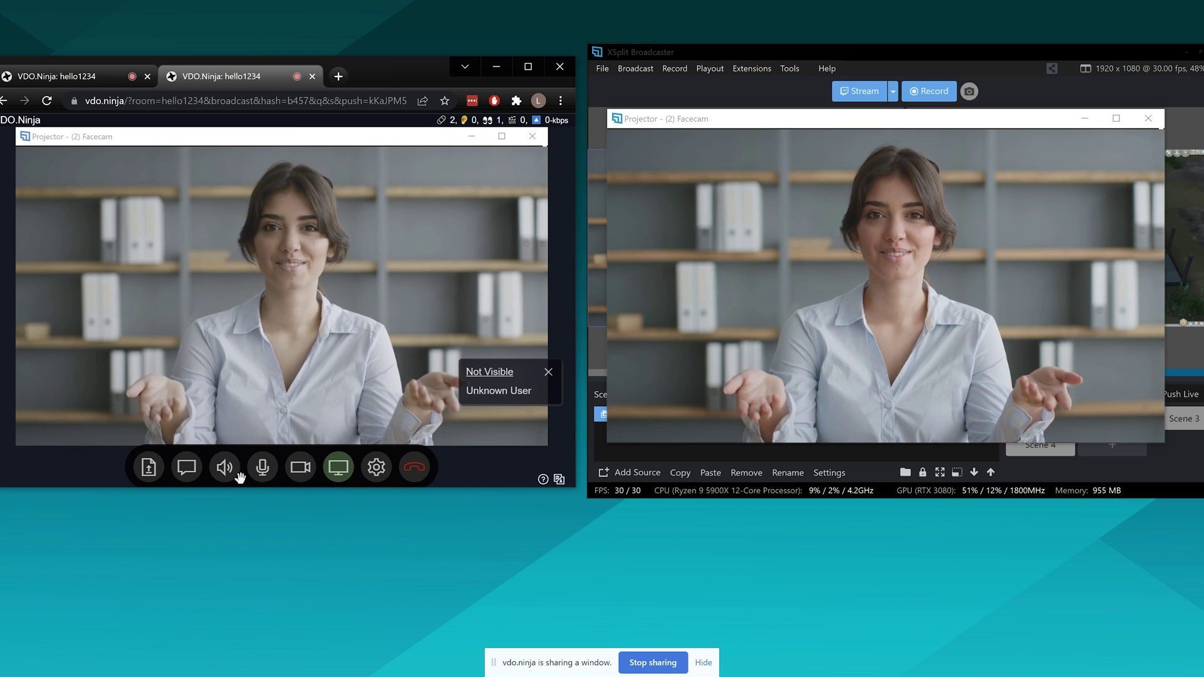
Mute local audio playback and review the audio devices in the media settings
{"action": "left_click", "coordinate": [219, 480]}
{"action": "left_click", "coordinate": [376, 467]}
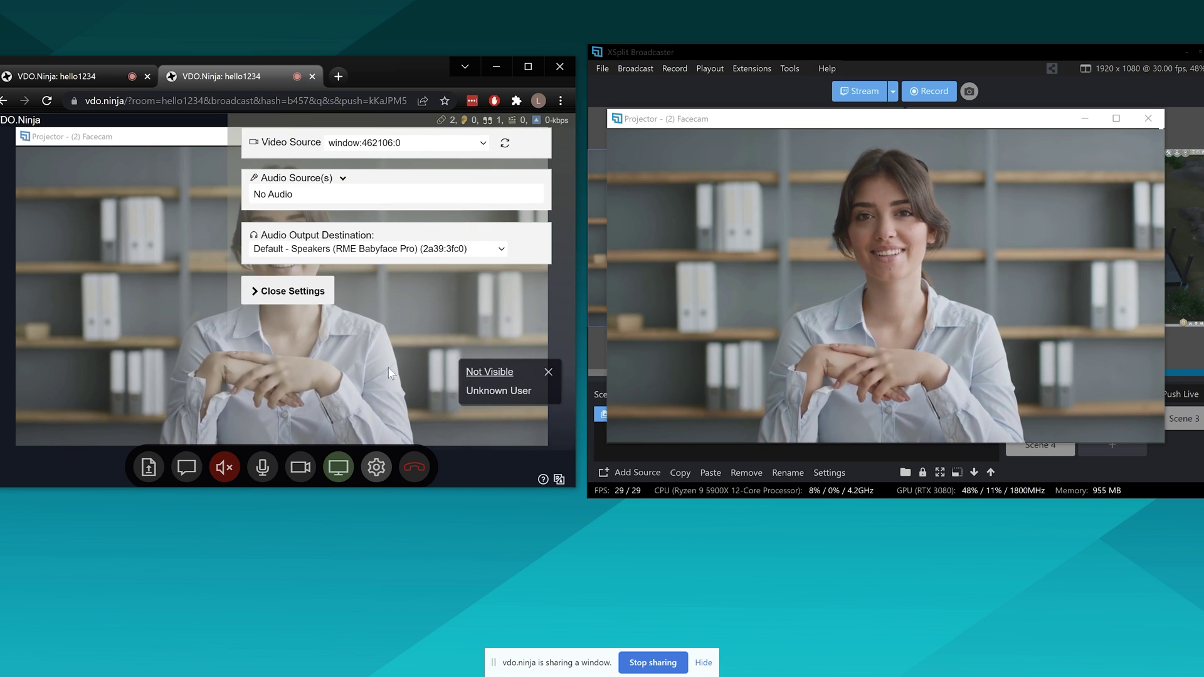
{"action": "left_click", "coordinate": [340, 200]}
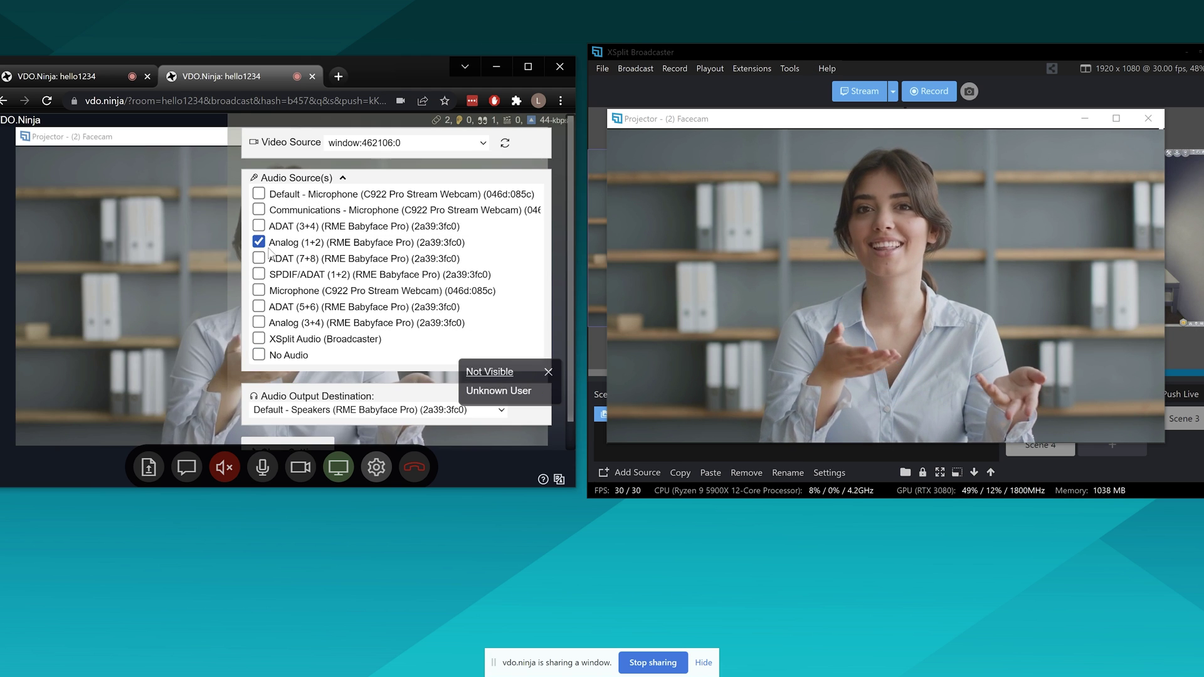
{"action": "left_click", "coordinate": [549, 372]}
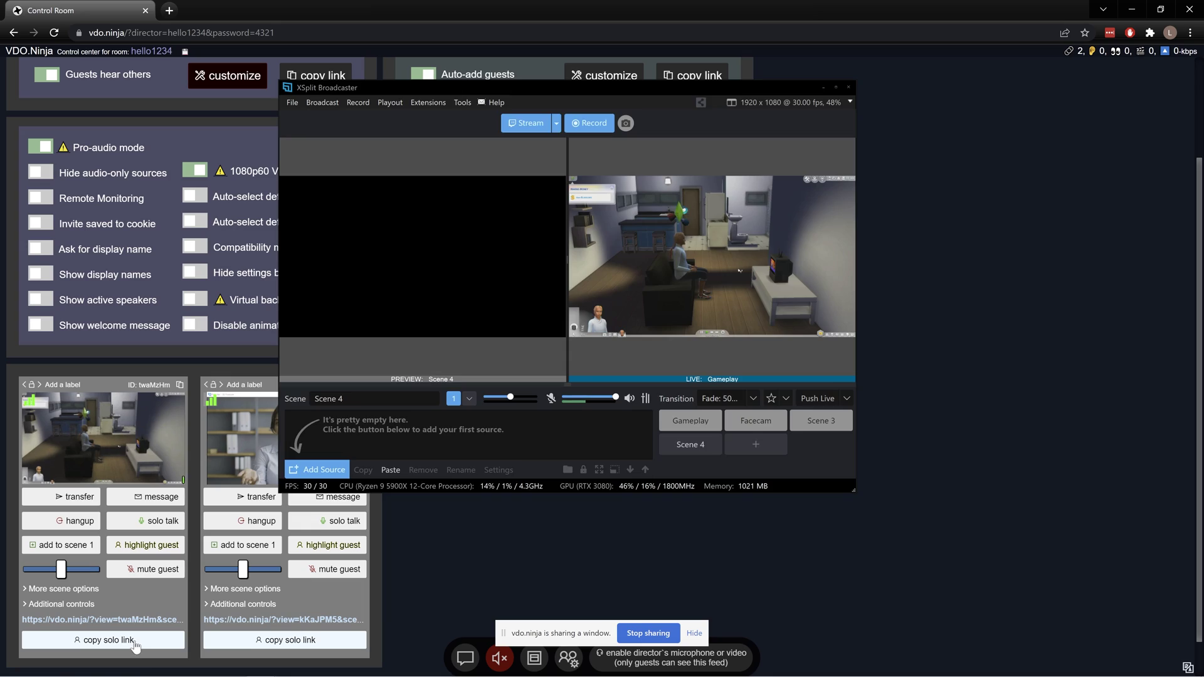
Add the gameplay guest's copied solo link to Scene 4 as a webpage source and open its properties
{"action": "left_click", "coordinate": [133, 642]}
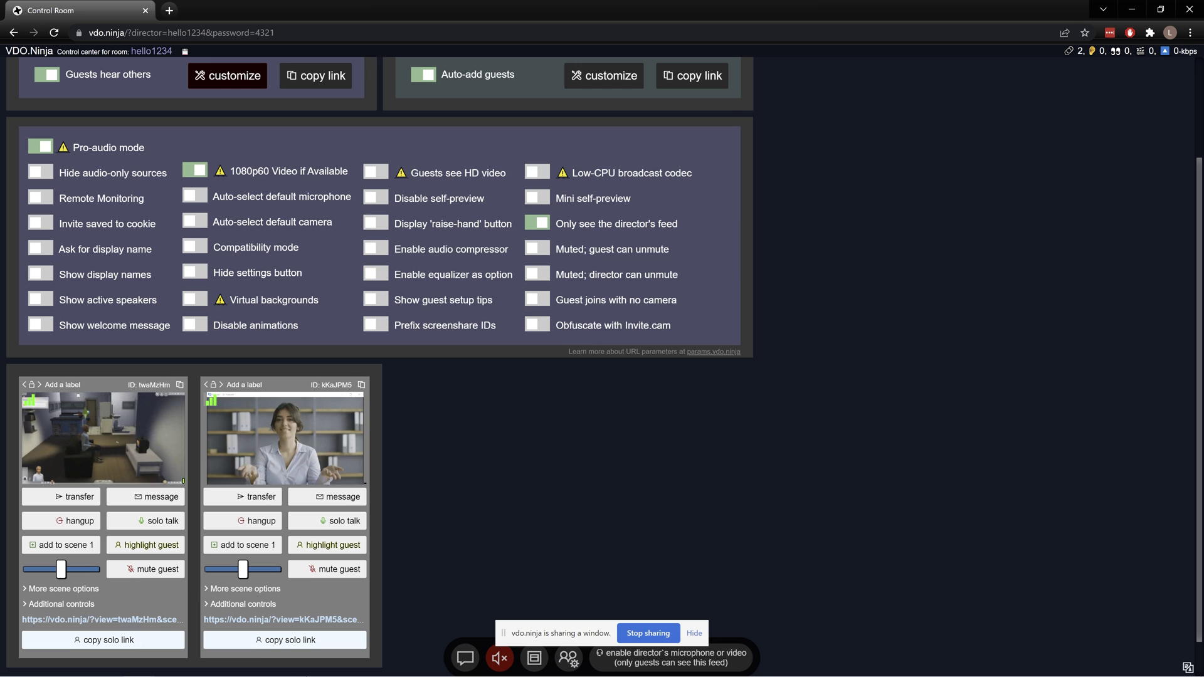
{"action": "key", "text": "alt+Tab"}
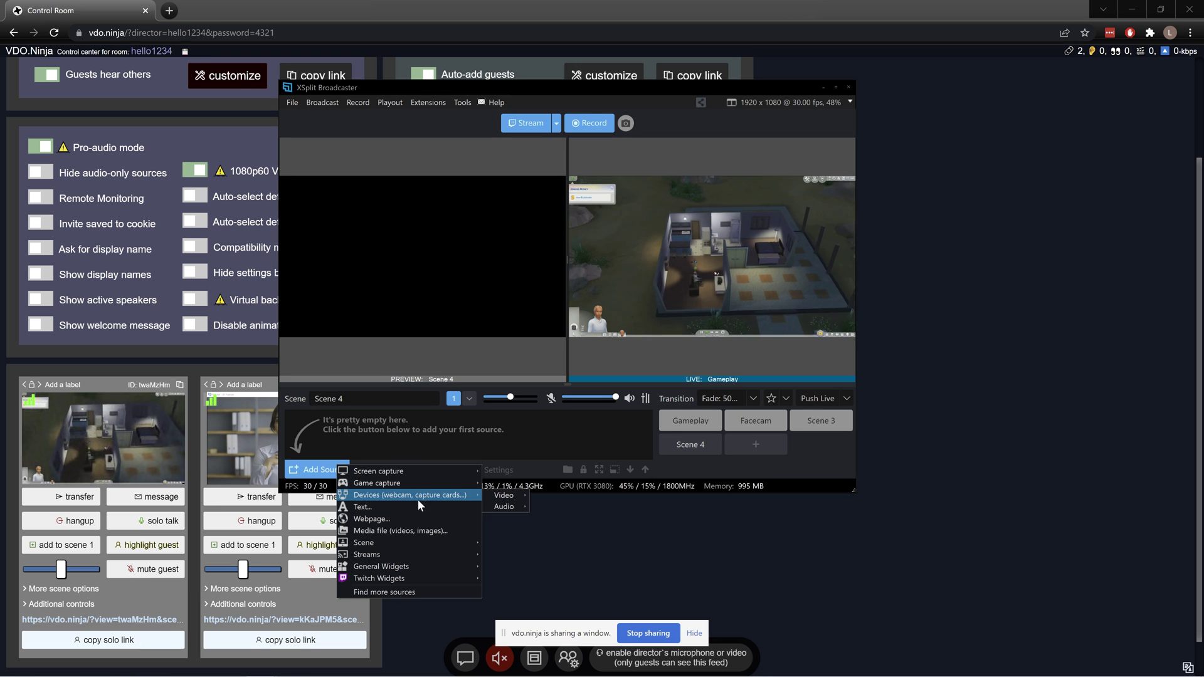
{"action": "left_click", "coordinate": [400, 517]}
{"action": "key", "text": "ctrl+v"}
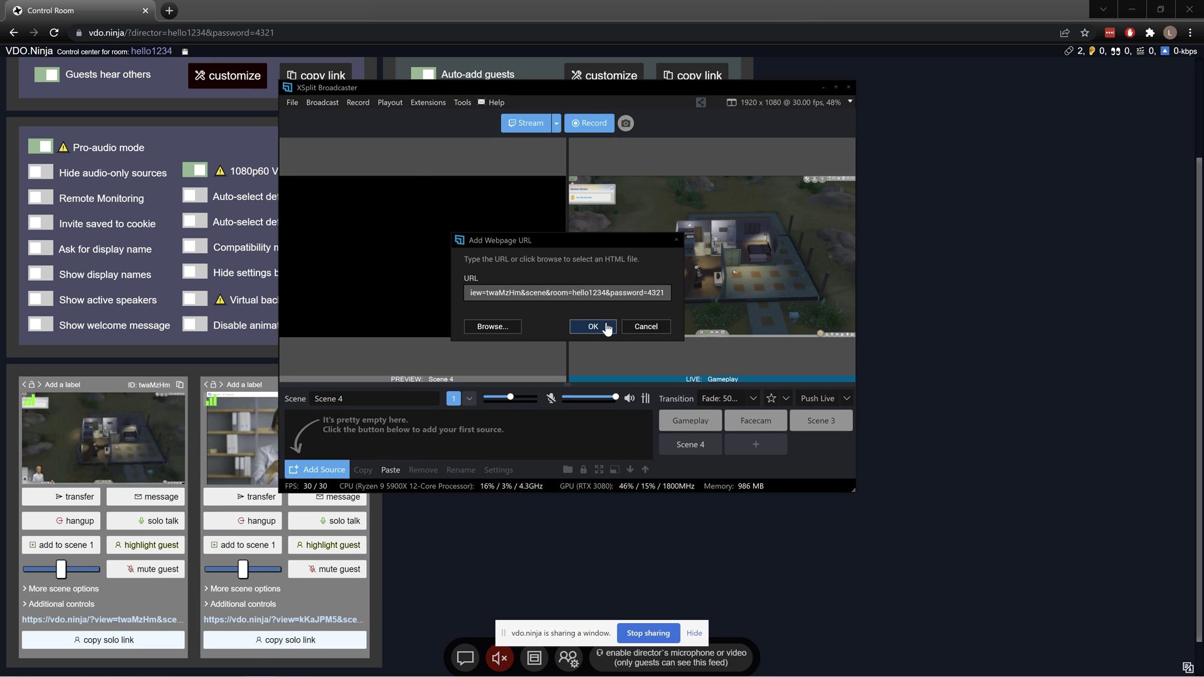
{"action": "left_click", "coordinate": [593, 327]}
{"action": "double_click", "coordinate": [346, 417]}
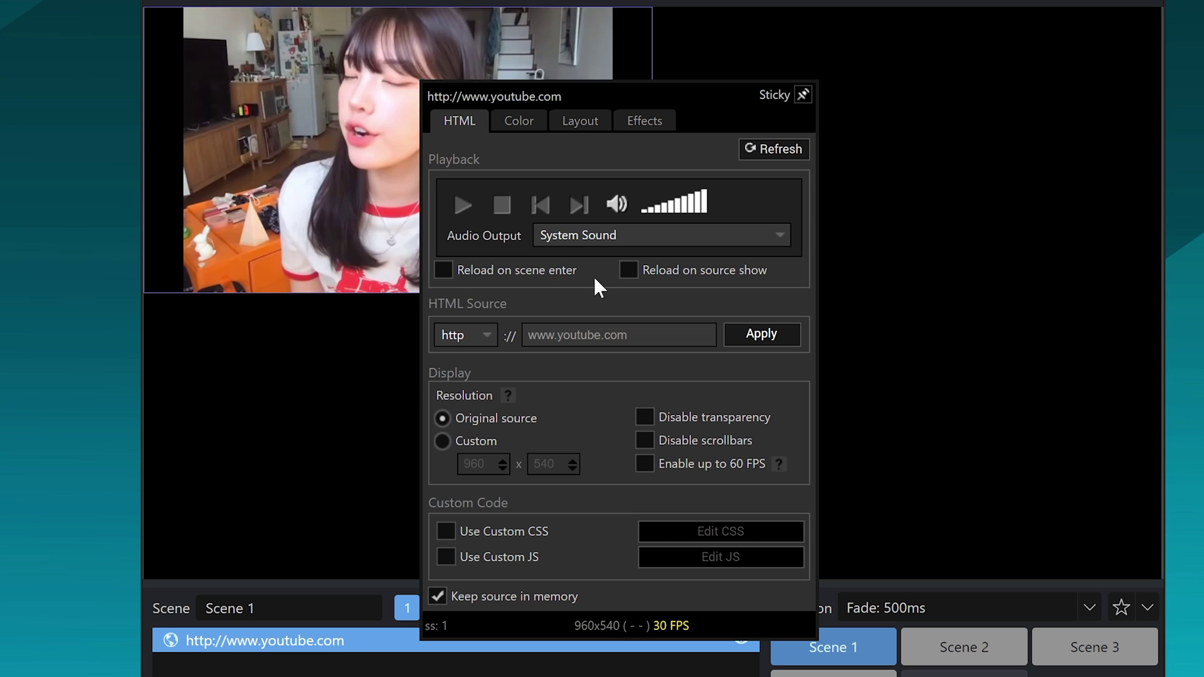
Set the webpage source's Audio Output to Stream Only
{"action": "left_click", "coordinate": [570, 235]}
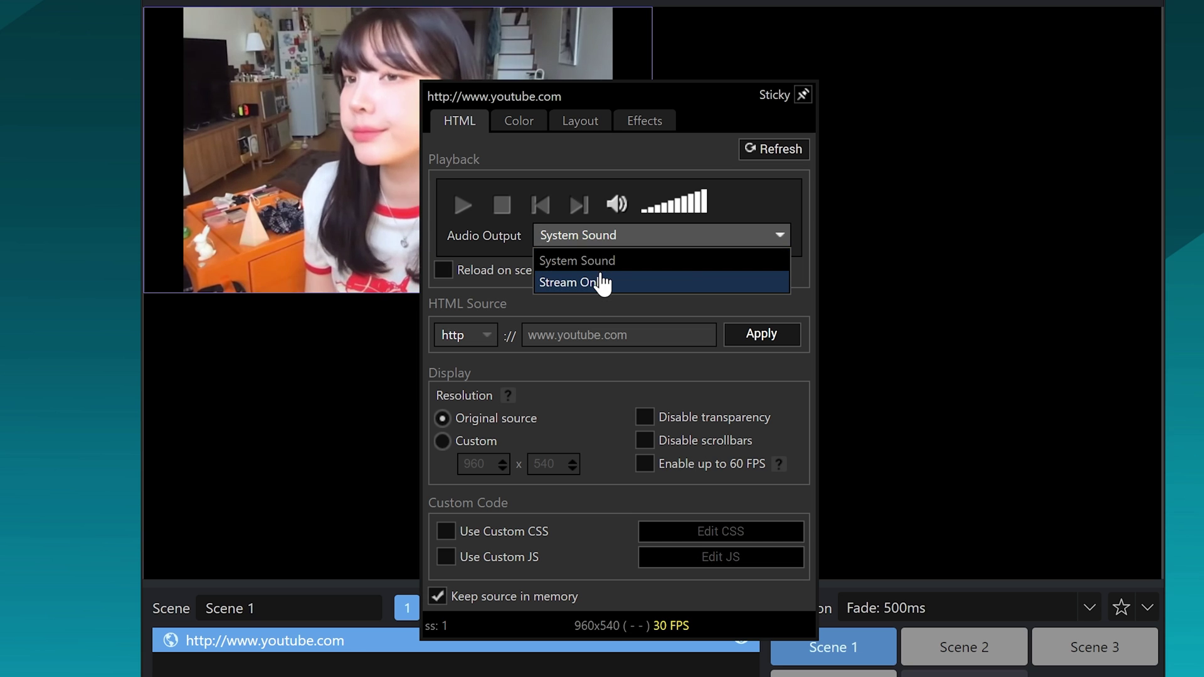
{"action": "left_click", "coordinate": [601, 277]}
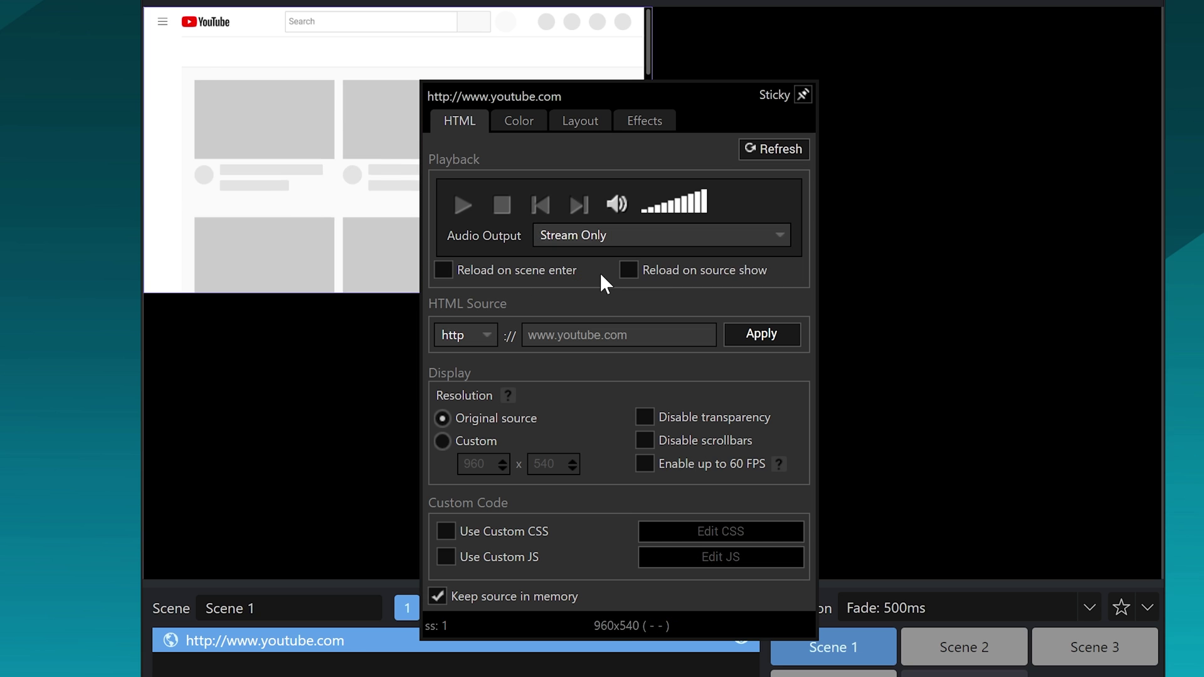